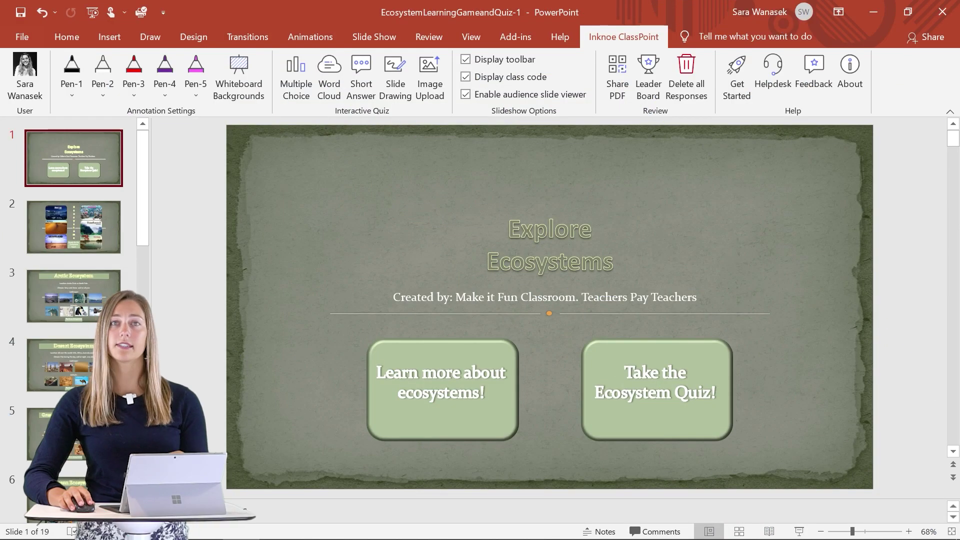
Go to the Ecosystem Quiz slide and inspect its Multiple Choice quiz settings in the Interactive Quiz pane
click(88, 245)
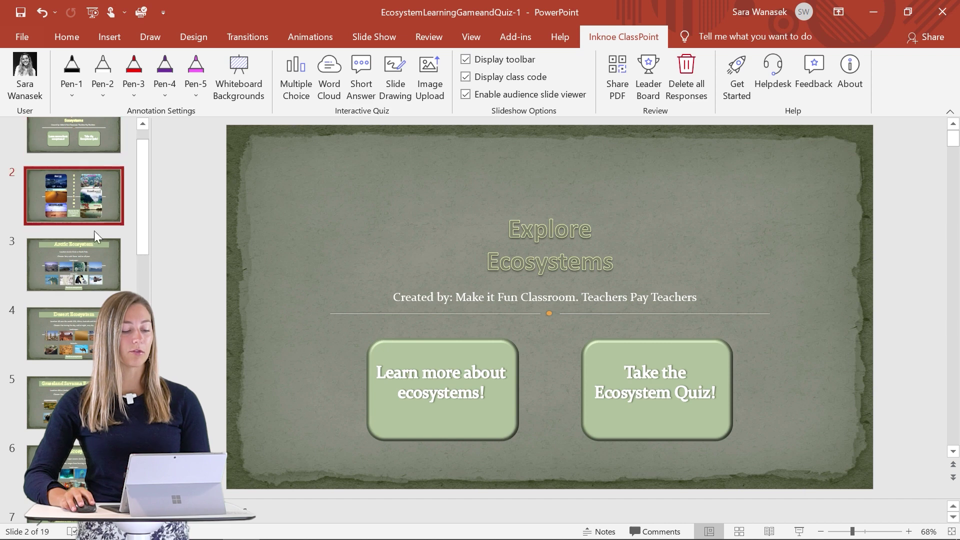
click(95, 268)
scroll(94, 268, down, 6)
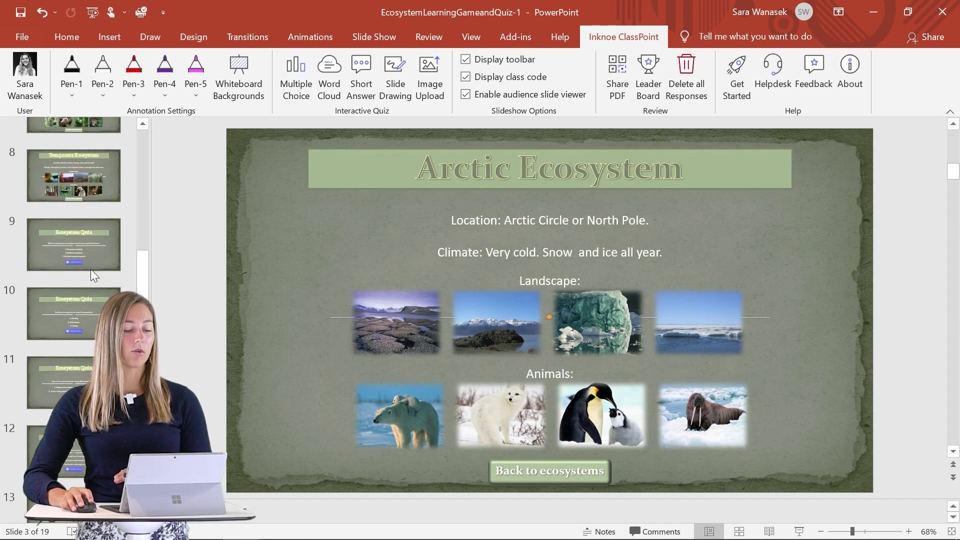
click(91, 269)
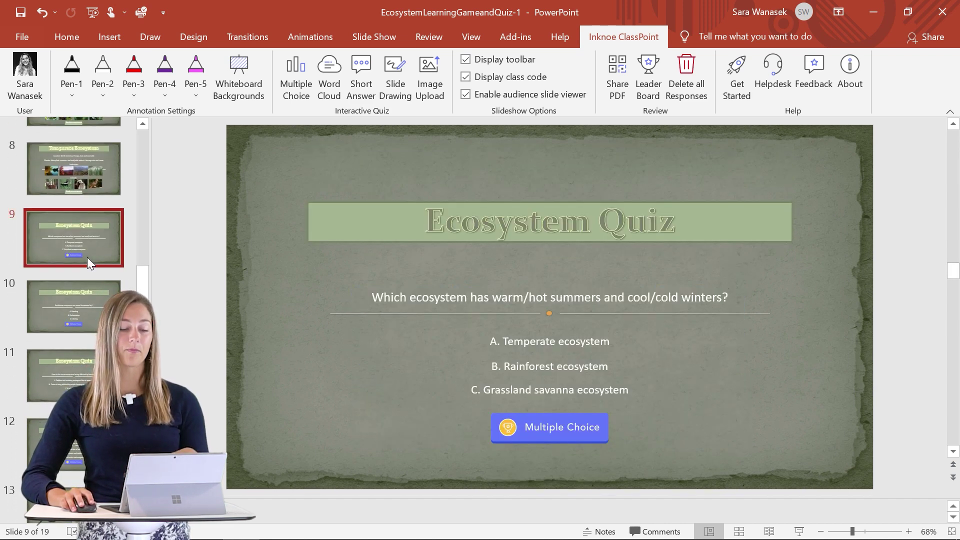
click(506, 427)
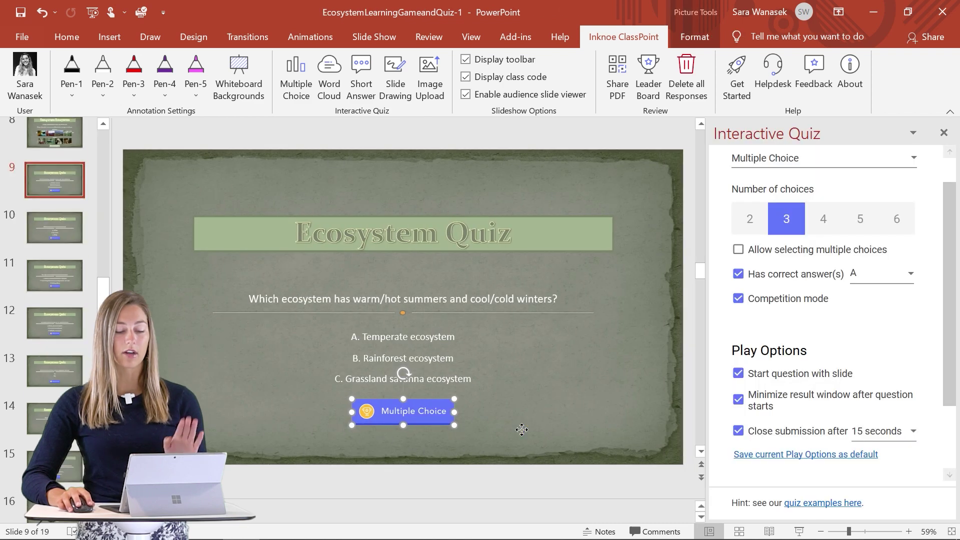
scroll(800, 305, down, 2)
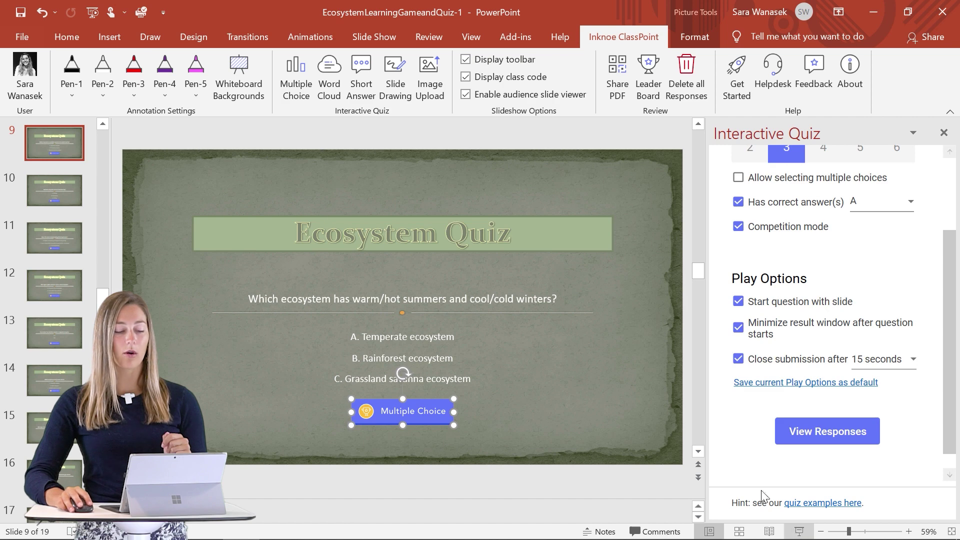
click(71, 149)
Present from the Temperate Ecosystem slide and open ClassPoint's Pick a Name window with 14 participant cards
click(74, 128)
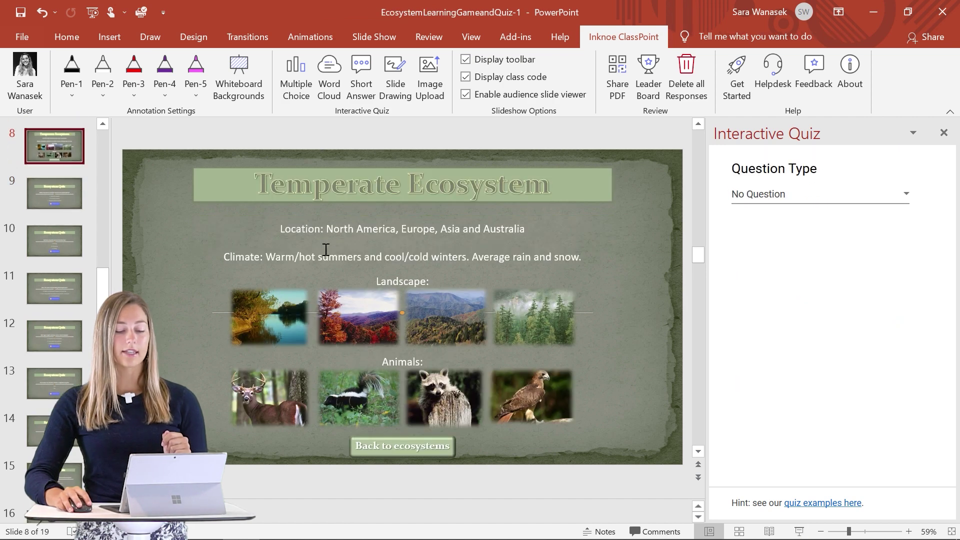
click(799, 531)
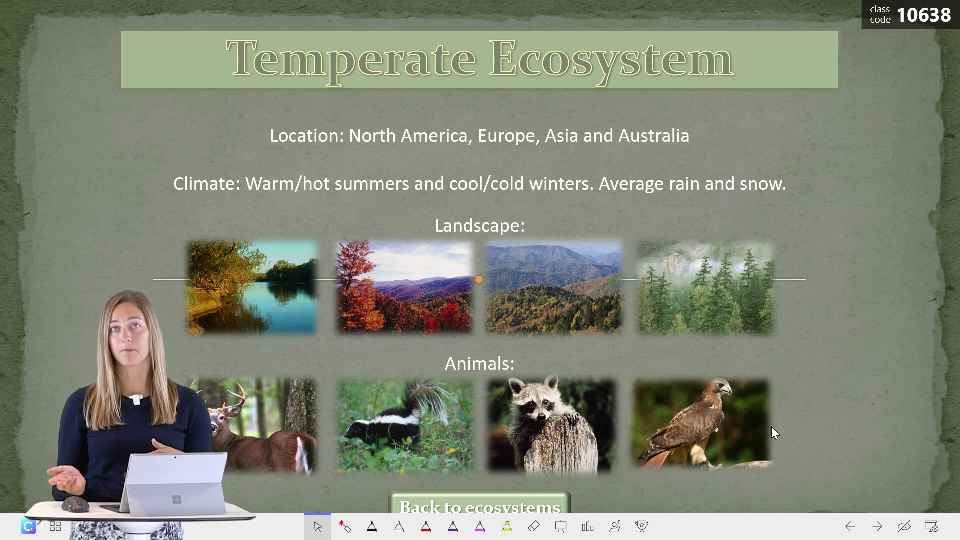
click(616, 529)
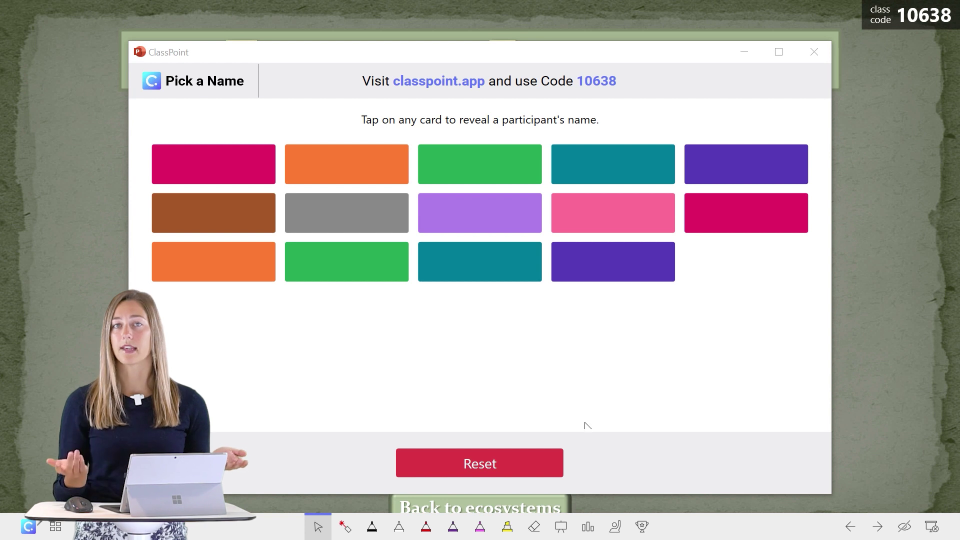
Reveal all 14 participant name cards, then close the picker and advance to the Ecosystem Quiz slide
click(249, 152)
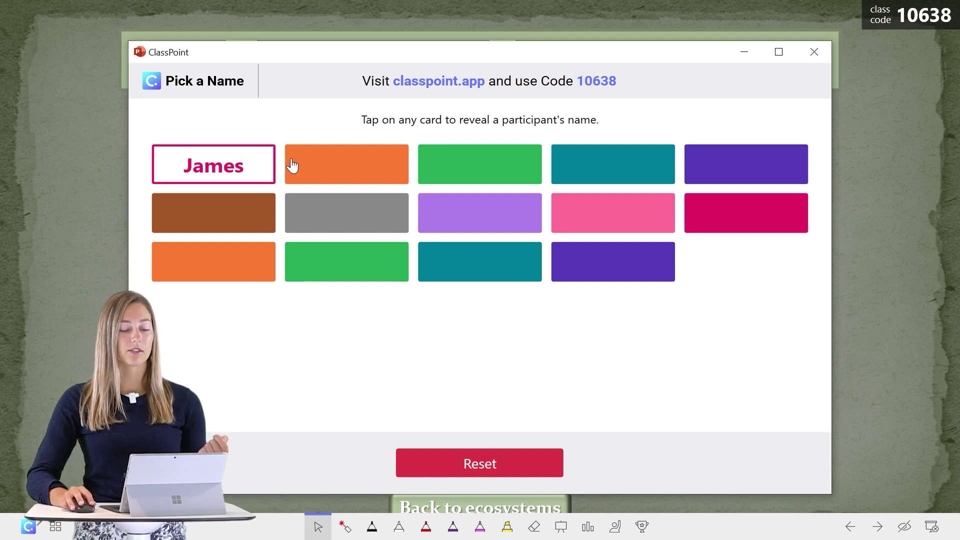
click(293, 167)
click(459, 172)
click(613, 168)
click(725, 178)
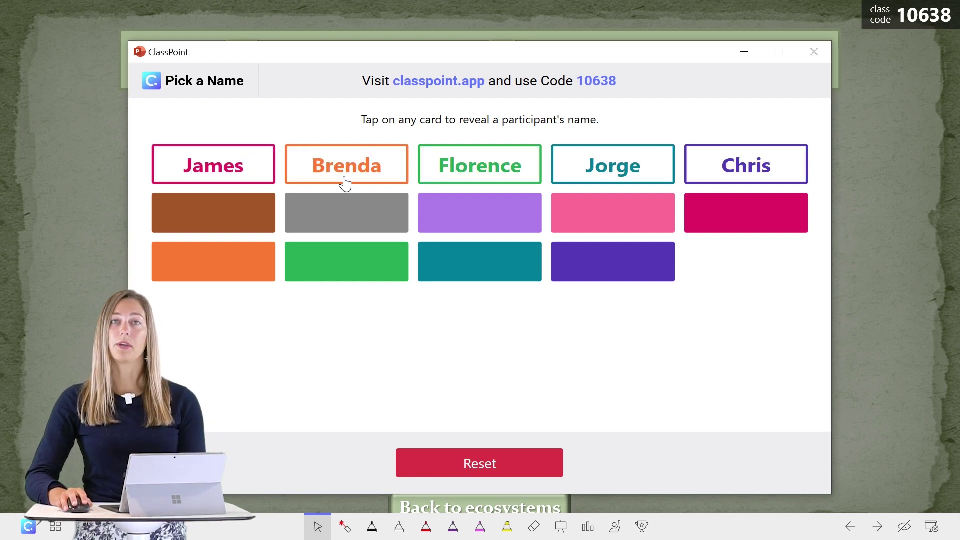
click(262, 208)
click(317, 212)
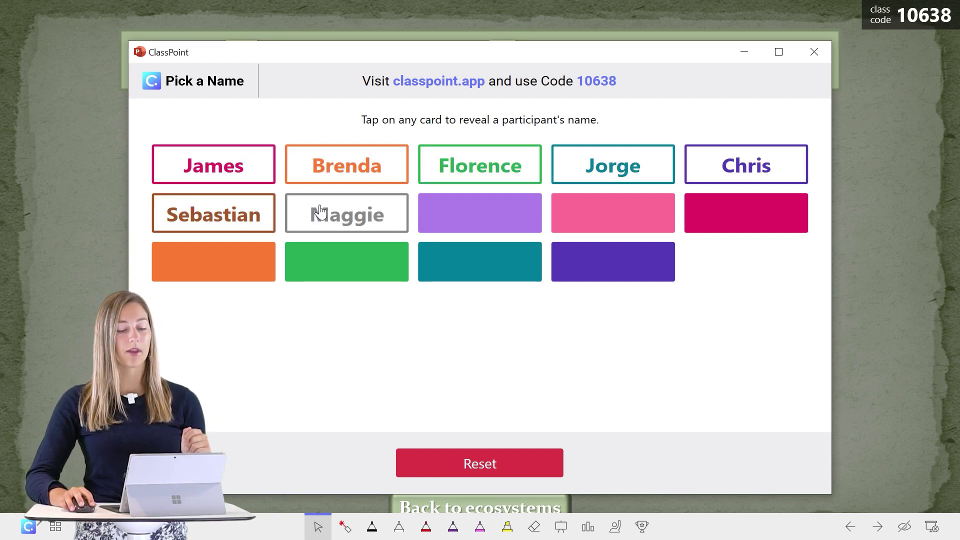
click(437, 209)
click(560, 216)
click(690, 216)
click(268, 258)
click(320, 262)
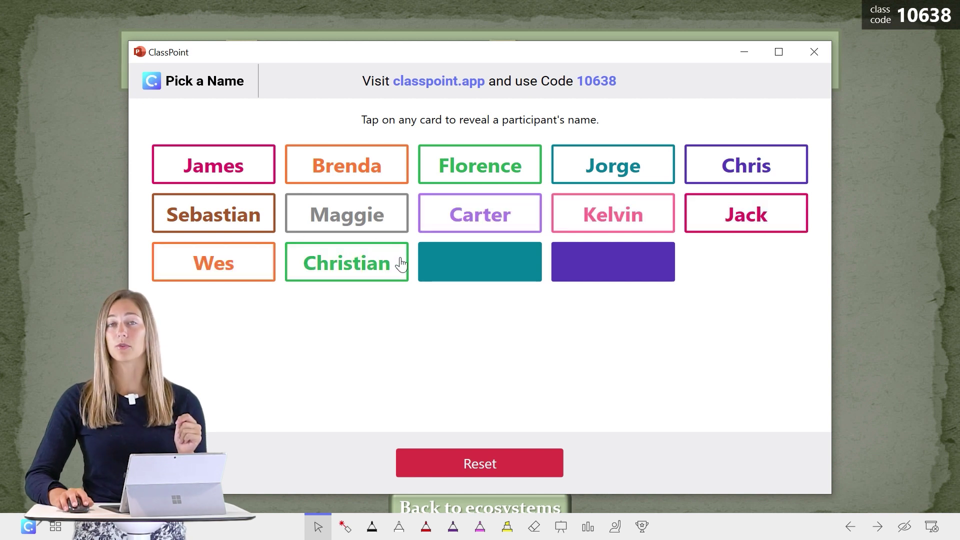
click(446, 264)
click(576, 263)
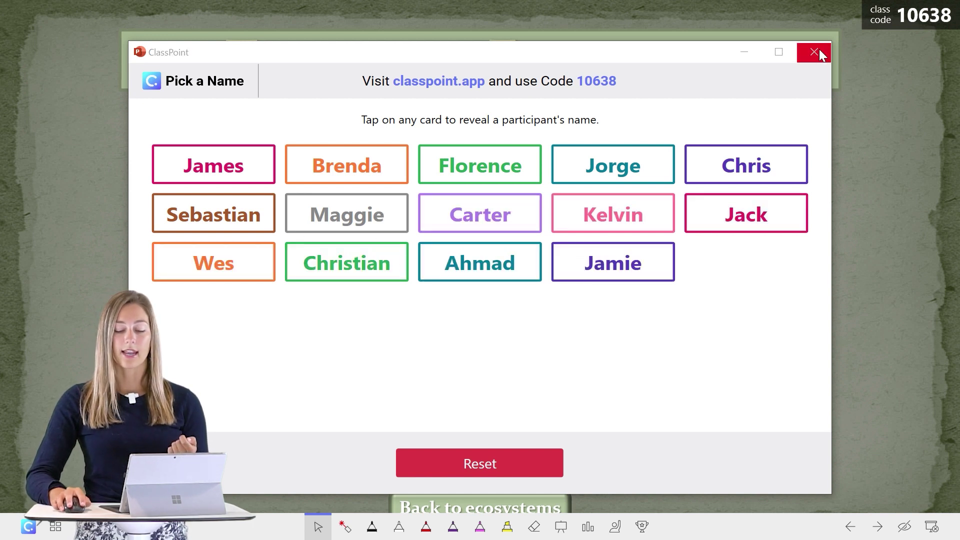
click(815, 52)
click(876, 501)
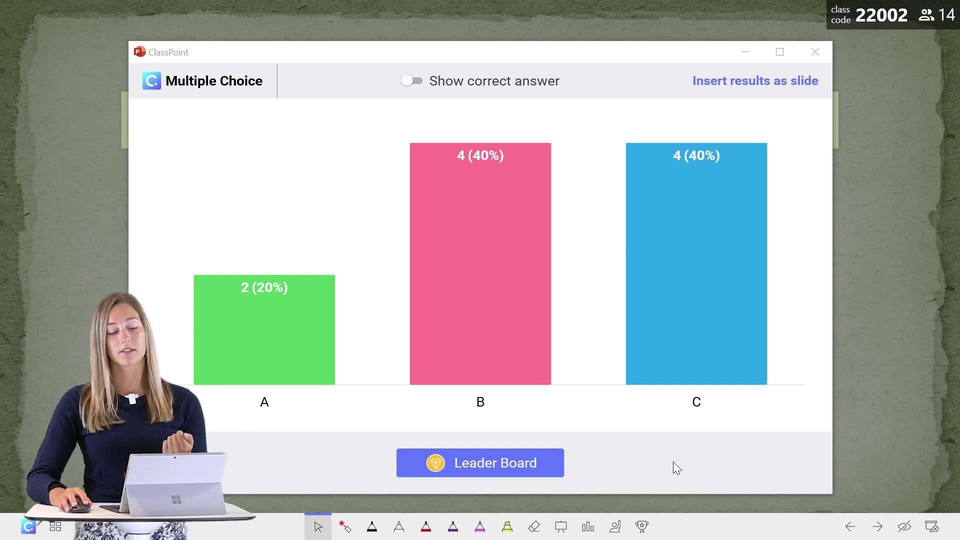
Show correct answer B on the Multiple Choice results chart and open the six-player Leader Board
click(466, 89)
click(466, 86)
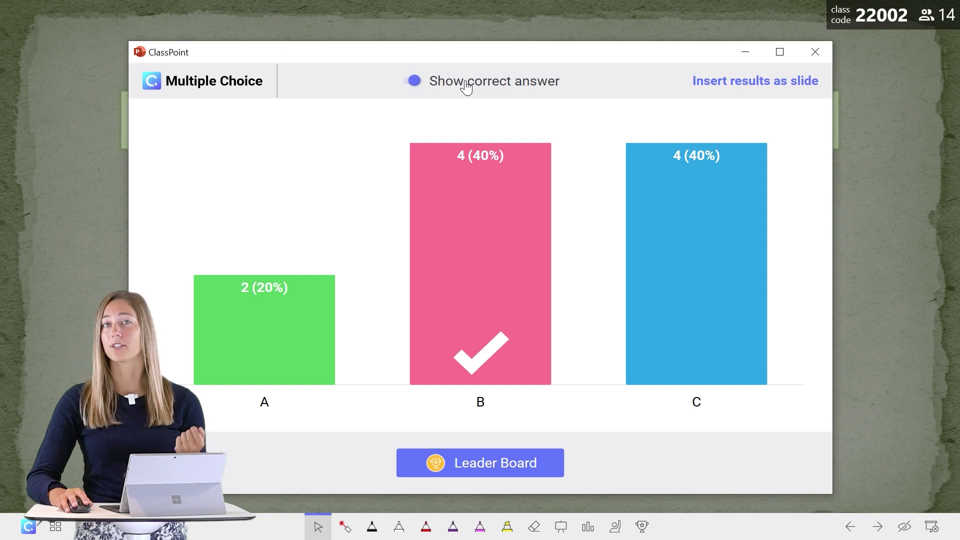
click(477, 464)
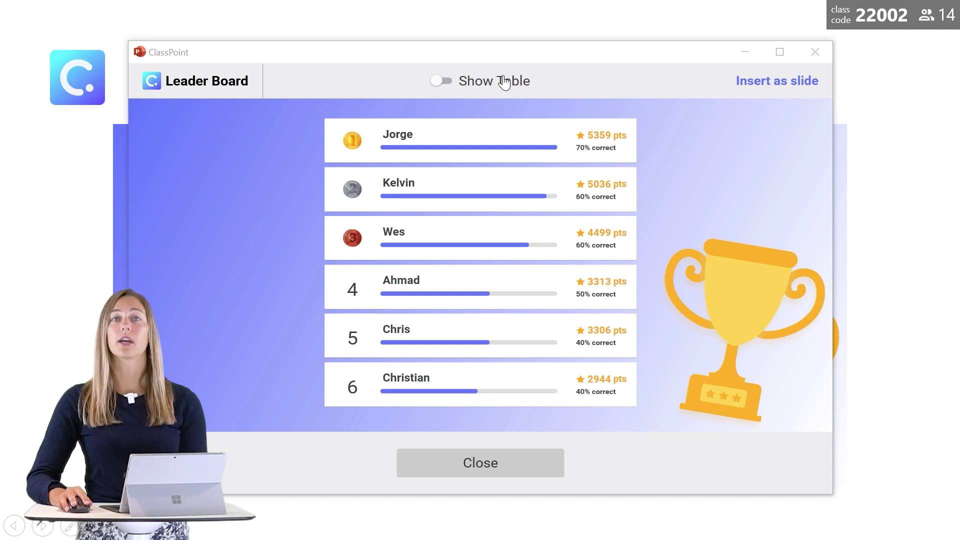
Export the leaderboard table to CSV under its default name, then close it and end the slide show
click(504, 81)
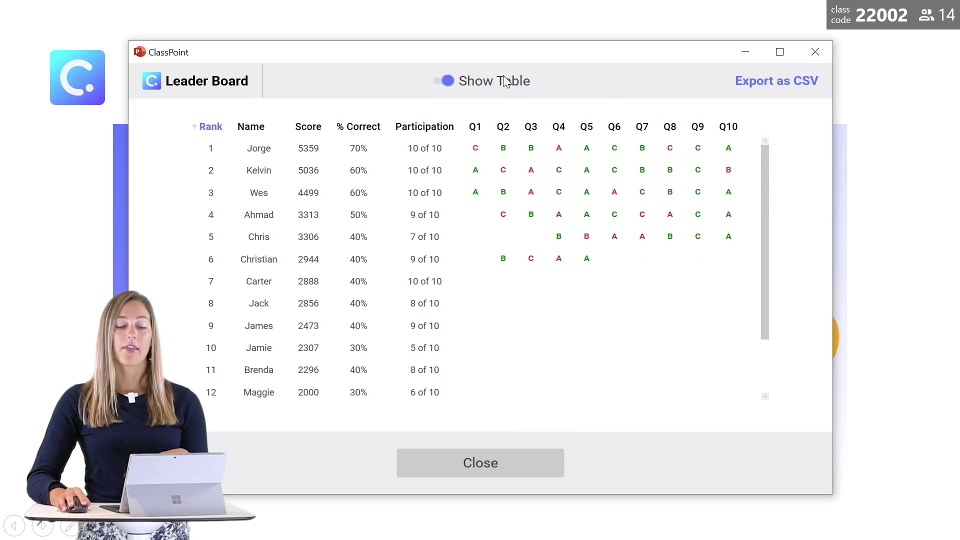
click(750, 88)
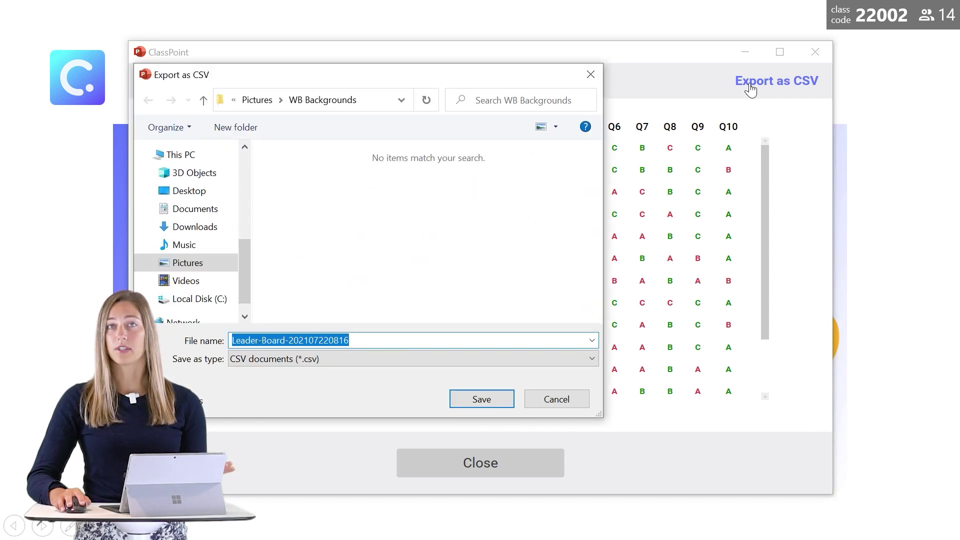
click(488, 398)
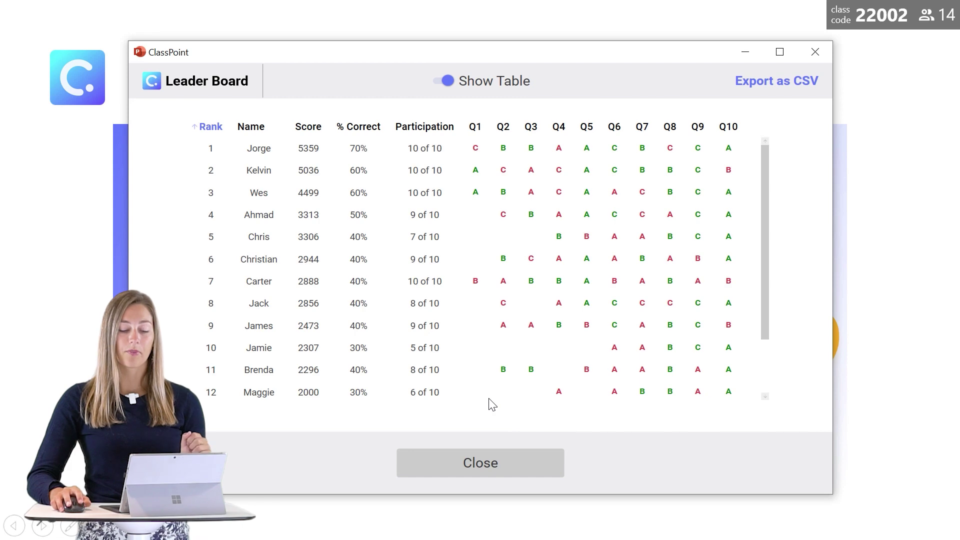
click(500, 468)
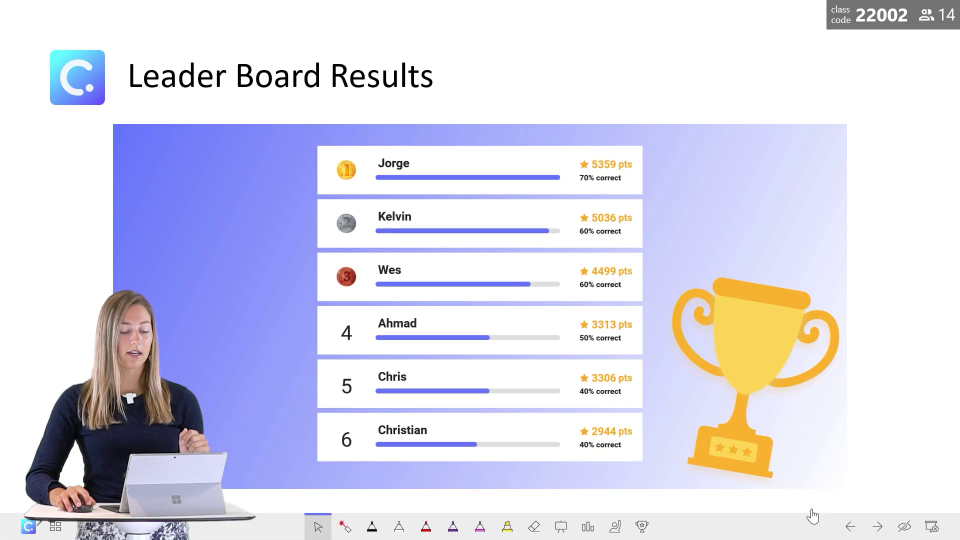
click(930, 527)
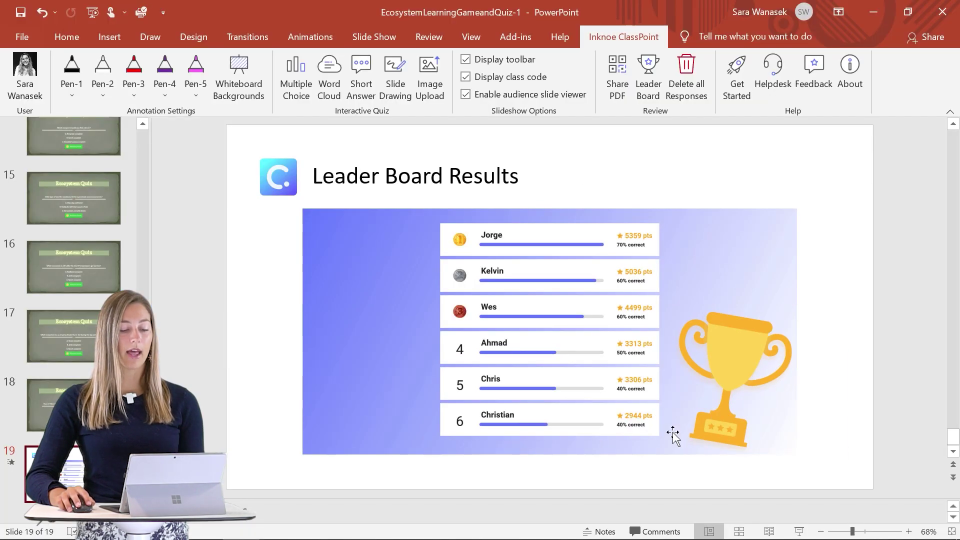
In the exported leaderboard in Excel, total Team A in Q5 with =C2+C6+C10+C12+C13+C14
click(350, 527)
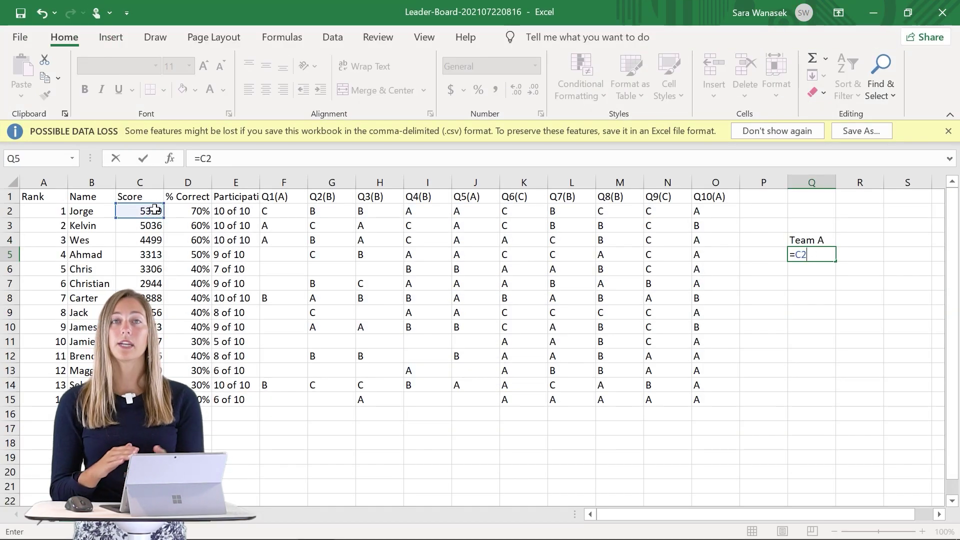
text(+)
click(151, 269)
text(+)
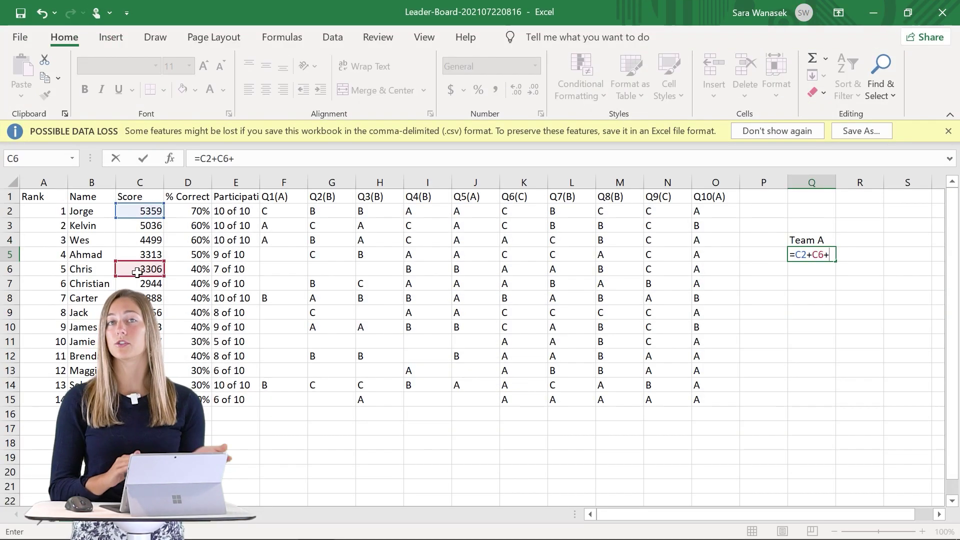
click(150, 327)
text(+)
click(140, 357)
text(+)
click(140, 371)
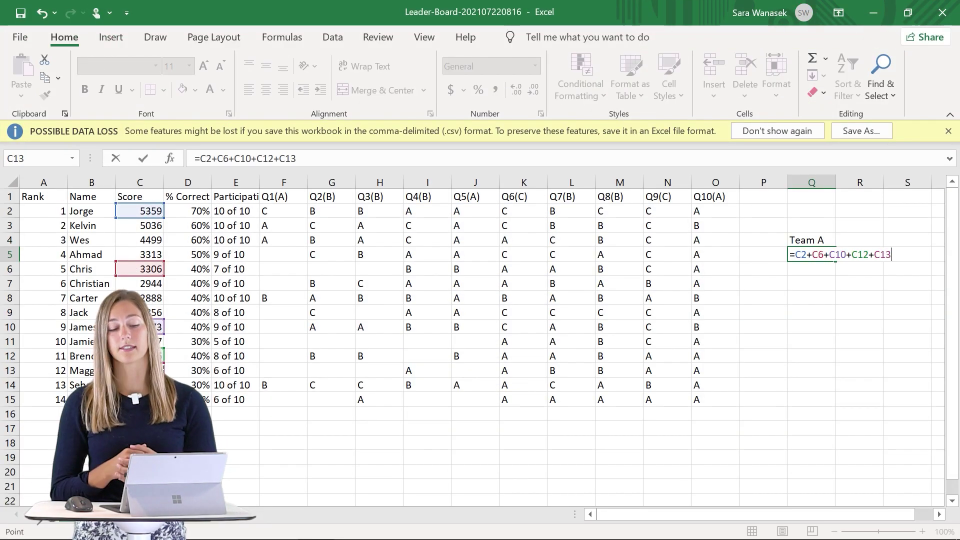
text(+)
click(140, 385)
key(Return)
Label R4 'Team B' and total Team B's scores in R5 with =C3+C4+C5+C7+C8+C9+C11
click(859, 240)
text(Team B)
key(Return)
text(=)
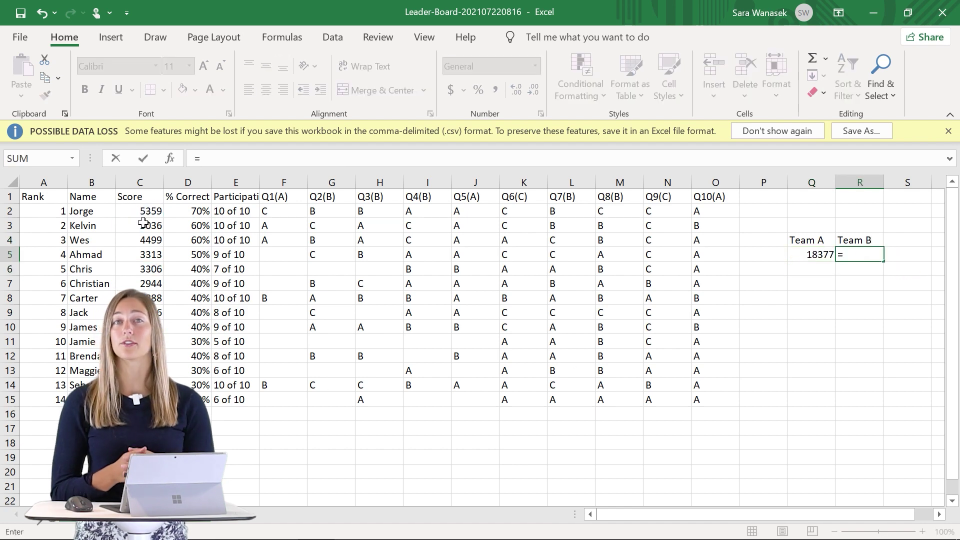
click(140, 226)
text(+)
click(140, 240)
text(+)
click(140, 312)
text(+)
click(140, 342)
key(Return)
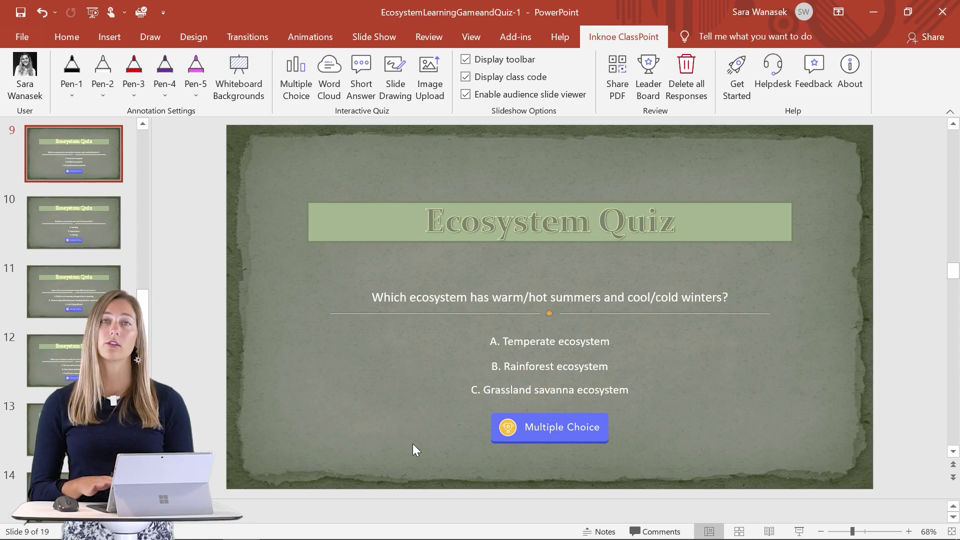
On slide 9's Multiple Choice quiz, uncheck Close submission after and Competition mode
click(540, 428)
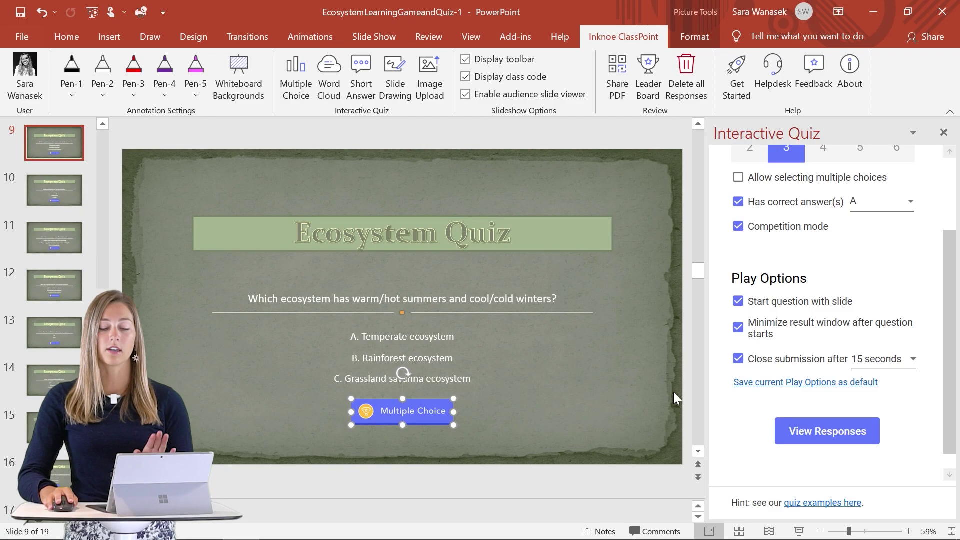
click(758, 360)
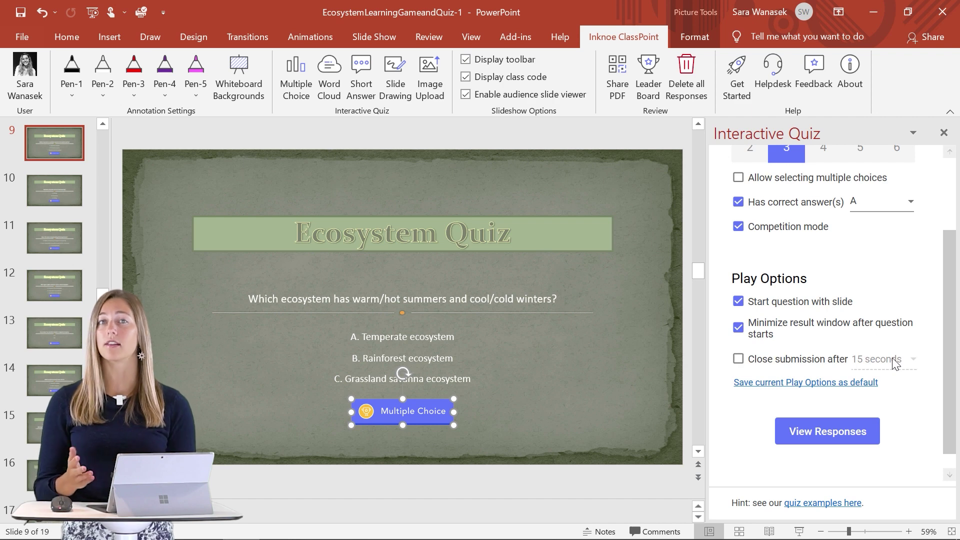
click(764, 231)
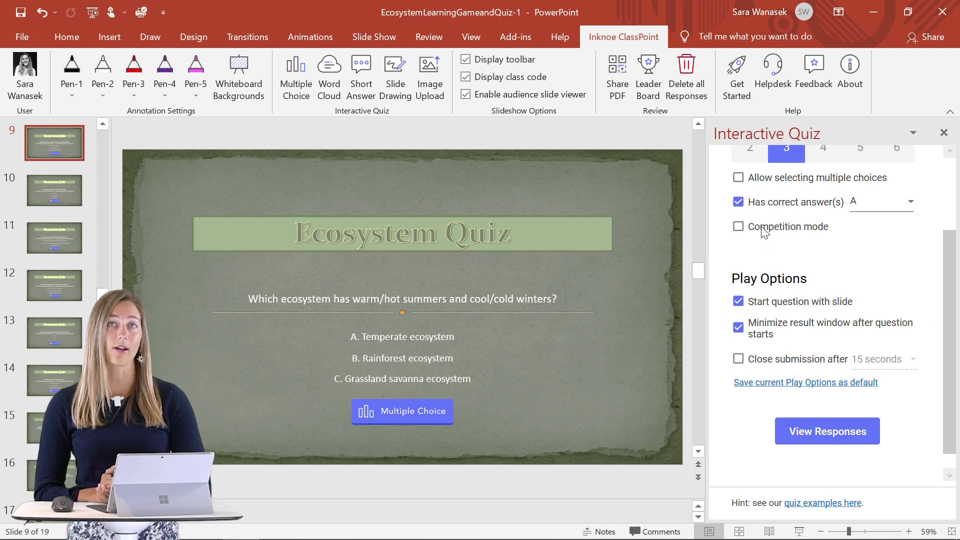